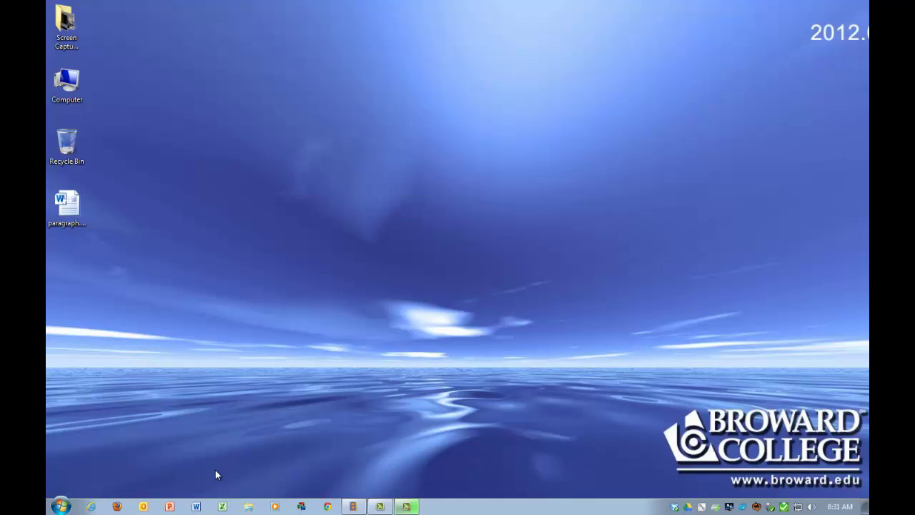
# Step: Launch PowerPoint 2010 from the taskbar and maximize its window
pyautogui.click(170, 506)
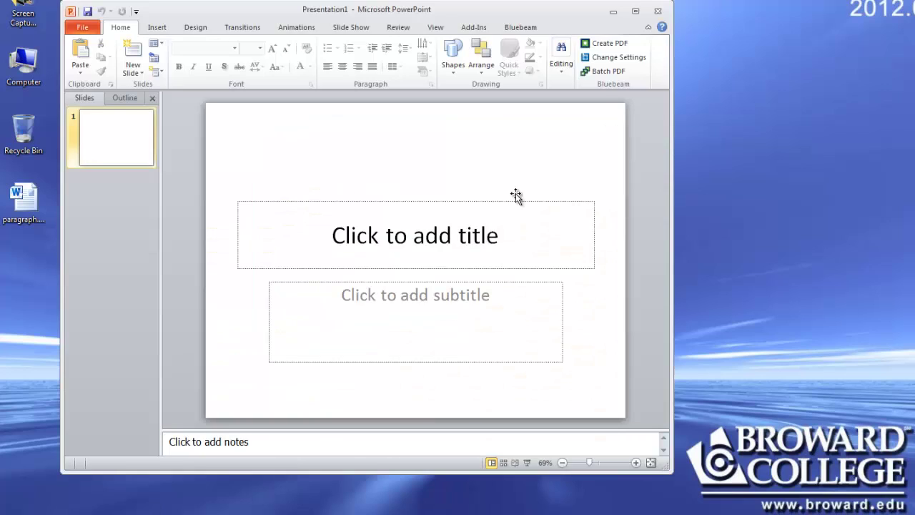
pyautogui.click(636, 11)
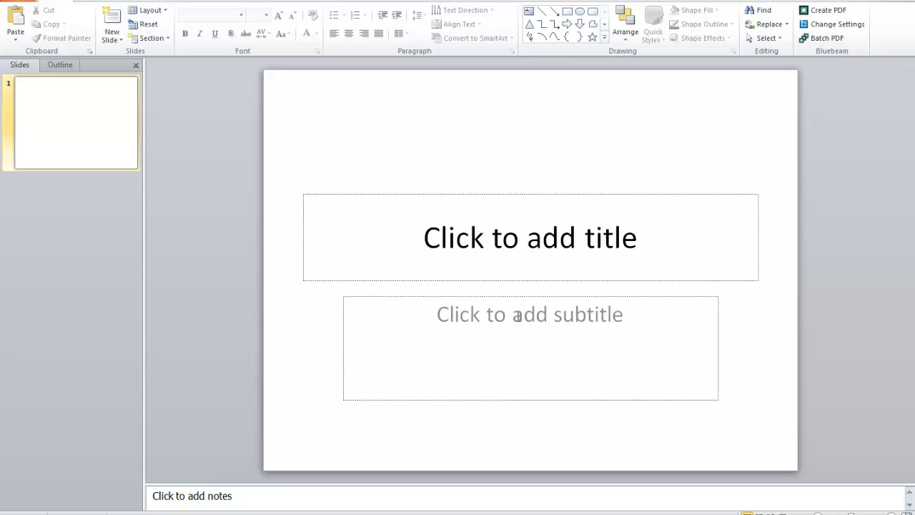
# Step: Enter 'PowerPoint Presentation' in the title placeholder, leaving the subtitle blank
pyautogui.click(517, 239)
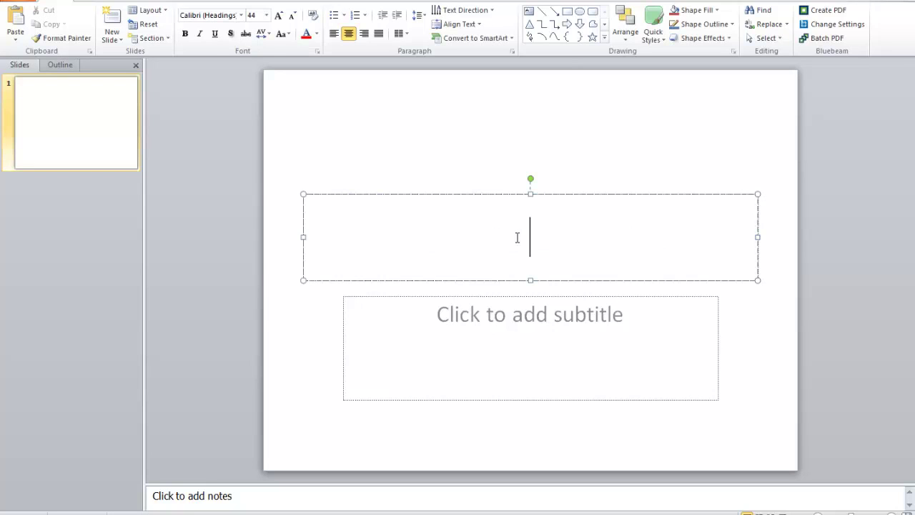
pyautogui.write('PowerPoint')
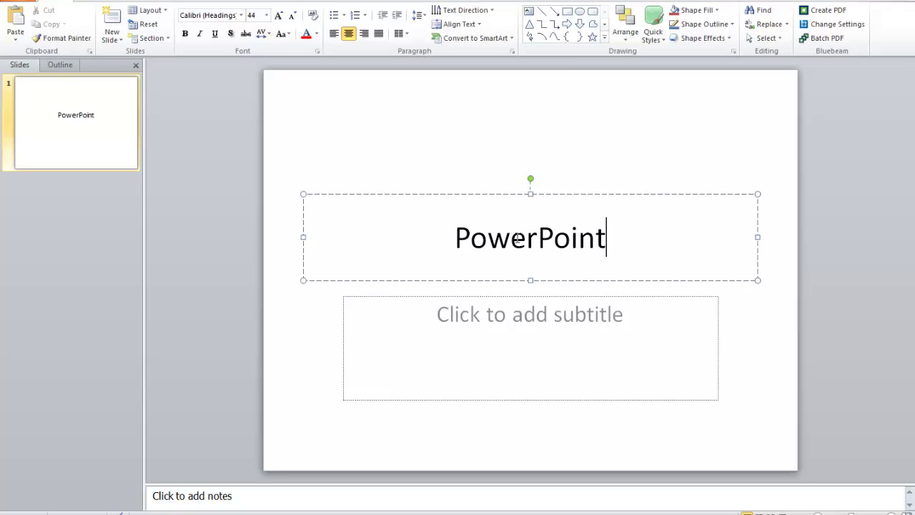
pyautogui.write(' Presentation')
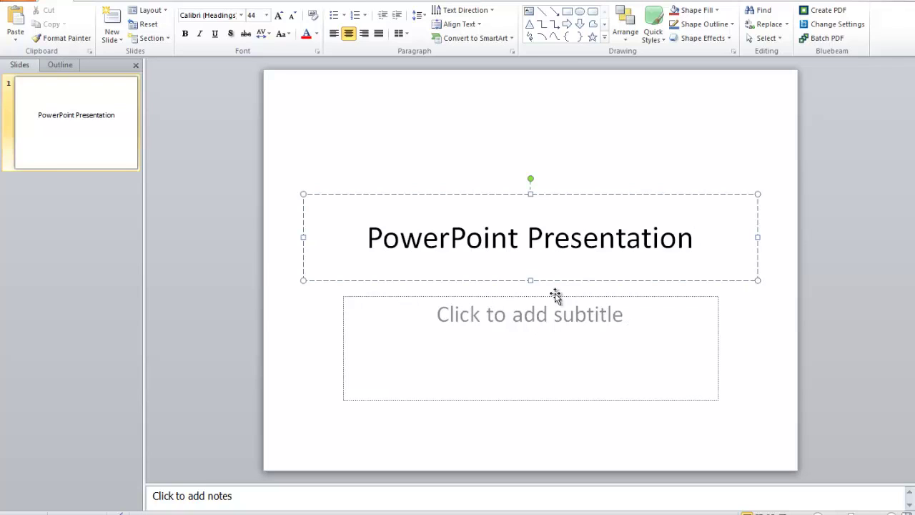
pyautogui.click(519, 313)
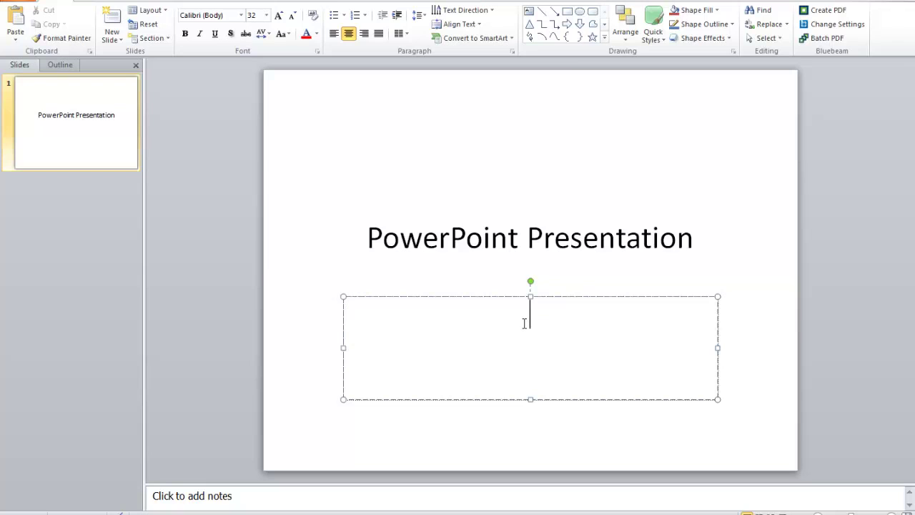
pyautogui.click(471, 239)
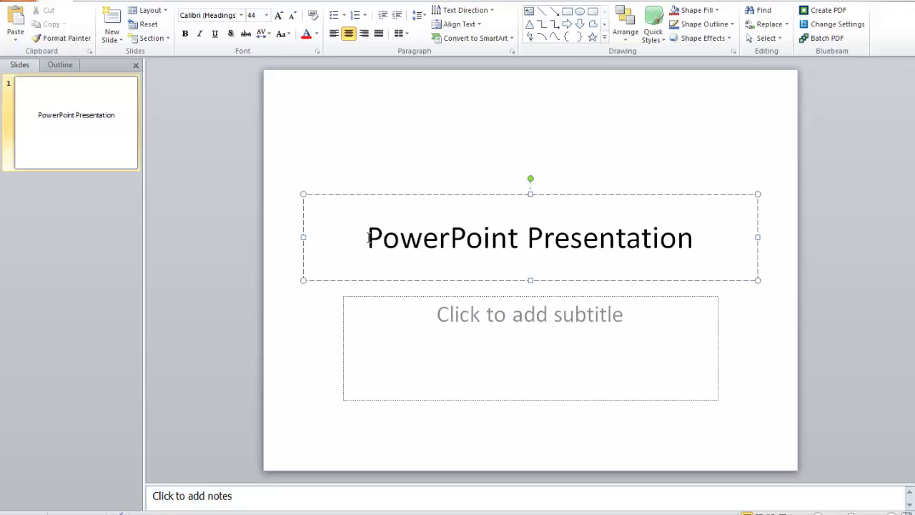
# Step: Set the whole 'PowerPoint Presentation' title to font size 60
pyautogui.moveTo(368, 234); pyautogui.dragTo(645, 241)
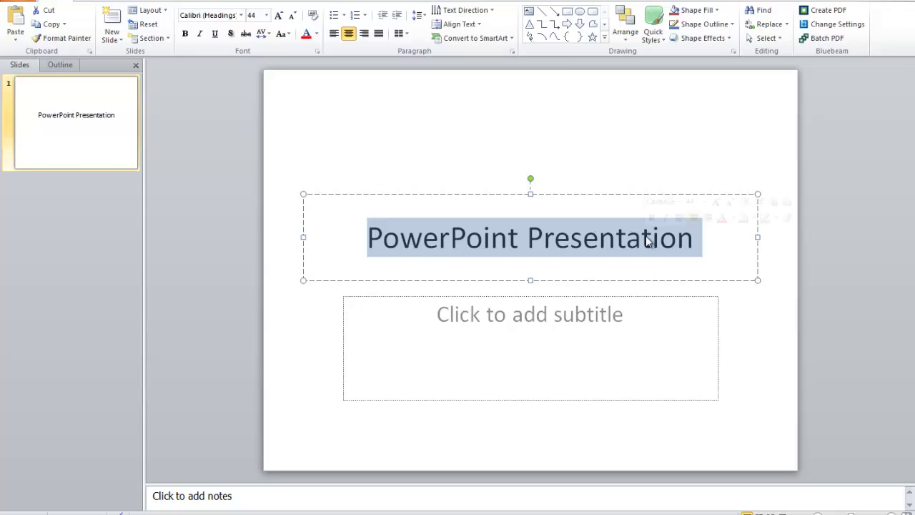
pyautogui.click(267, 15)
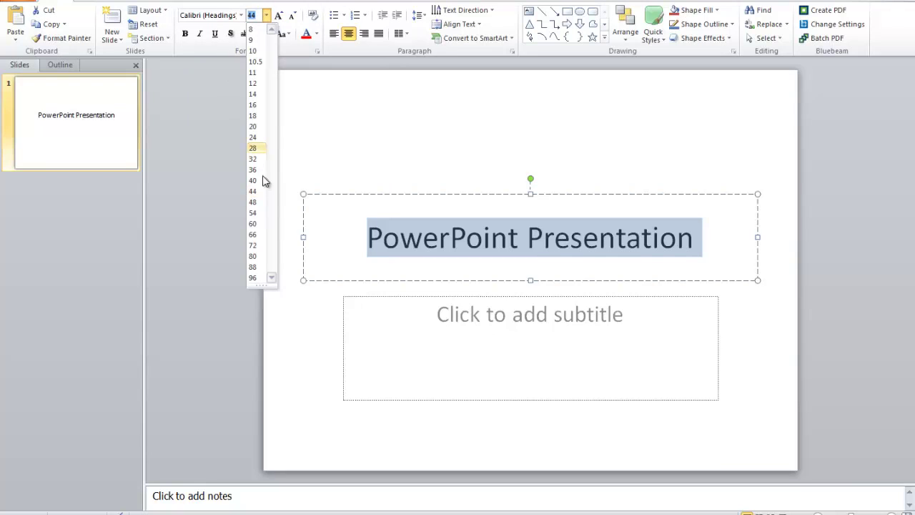
pyautogui.click(253, 223)
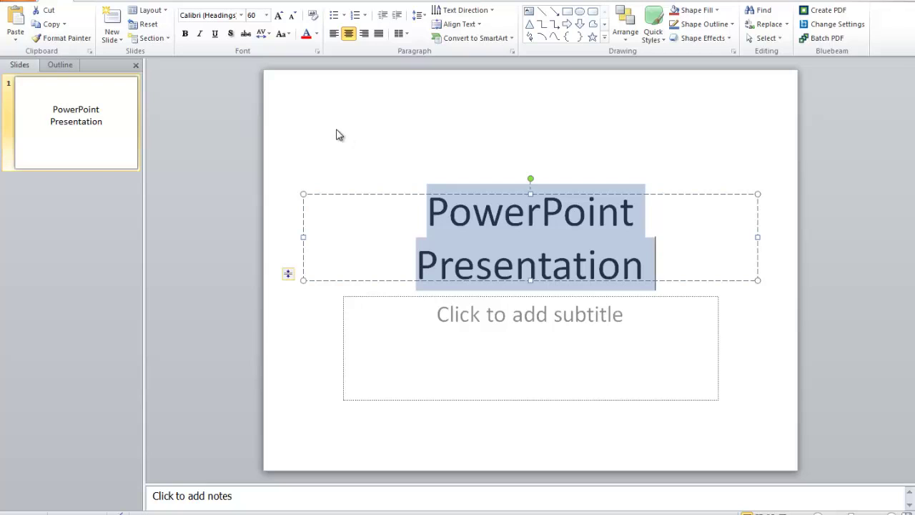
# Step: Format the title in the Algerian font with the red standard font color
pyautogui.click(242, 15)
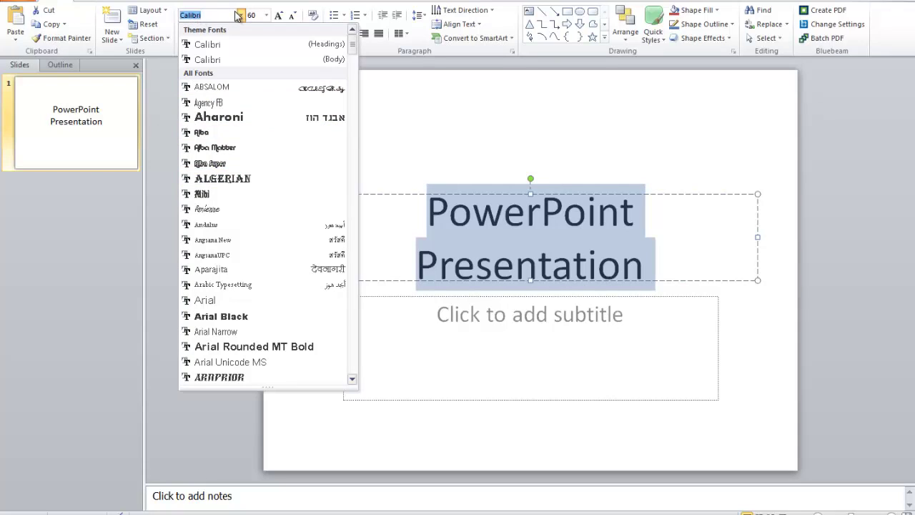
pyautogui.click(223, 179)
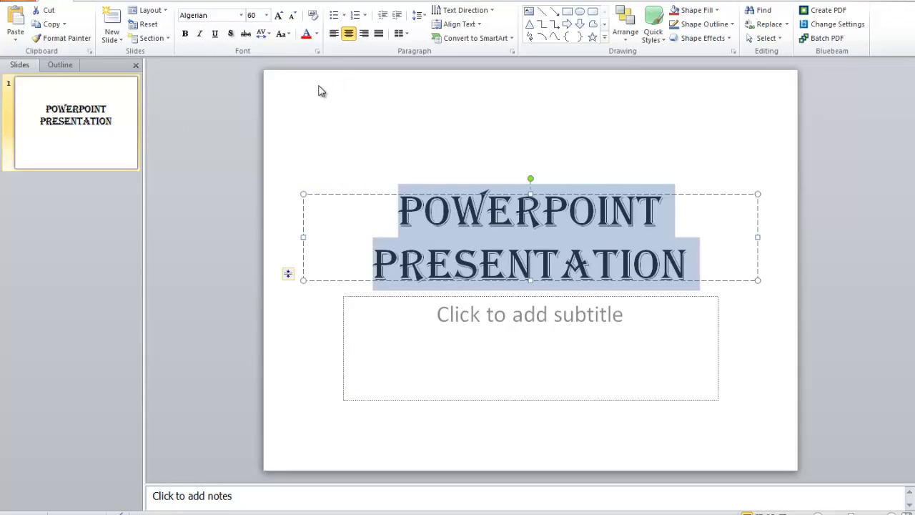
pyautogui.click(316, 34)
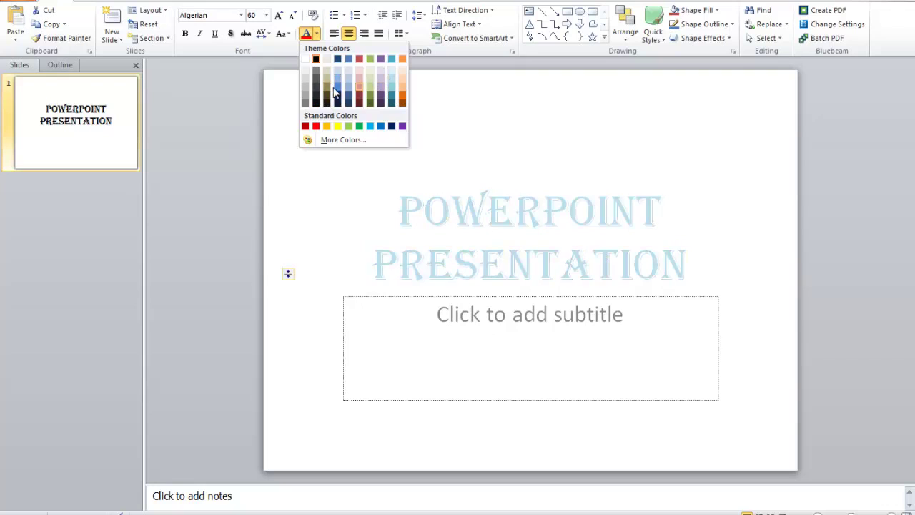
pyautogui.click(316, 126)
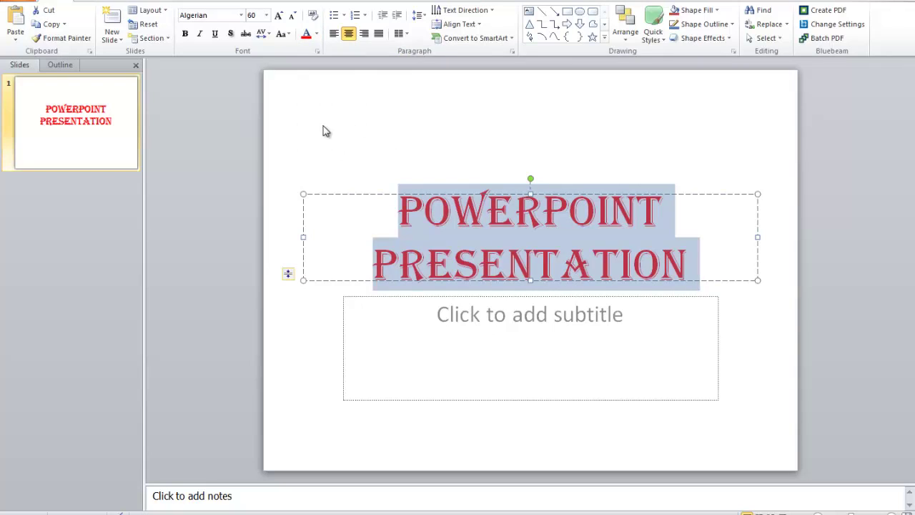
pyautogui.click(325, 131)
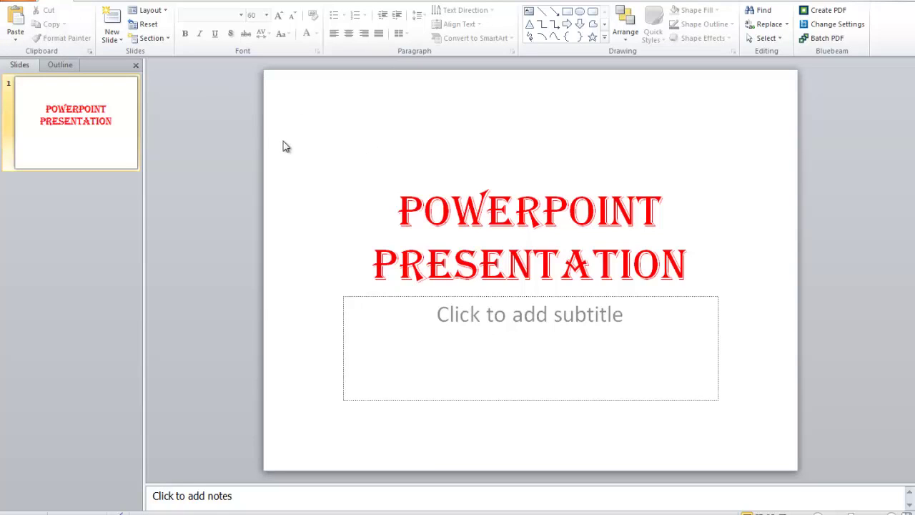
# Step: Insert a new slide using the Title and Content layout
pyautogui.click(120, 41)
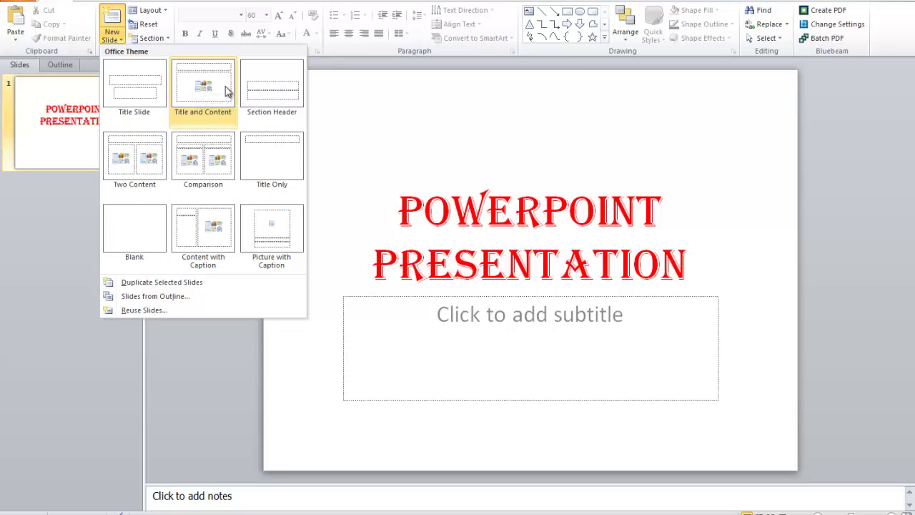
pyautogui.click(189, 87)
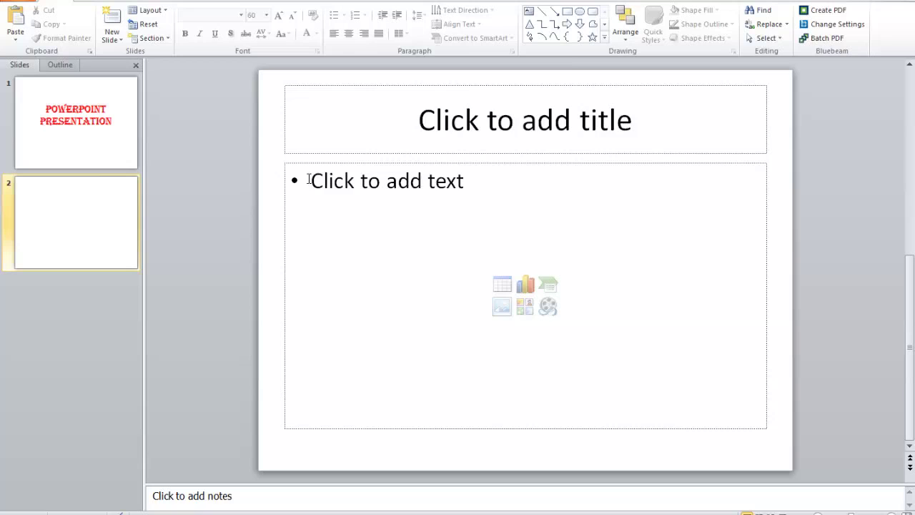
# Step: Type the first two bullets in the body area: 'Have a topic' and 'Time'
pyautogui.click(308, 179)
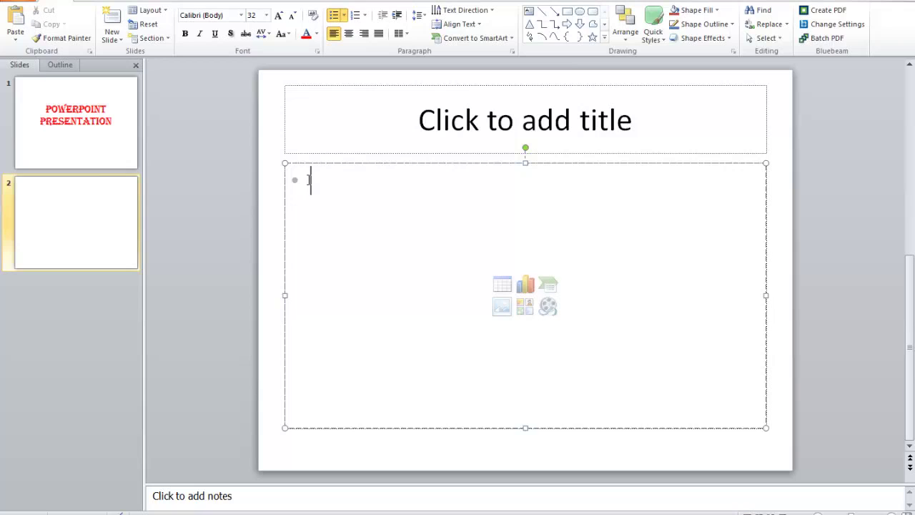
pyautogui.write('H')
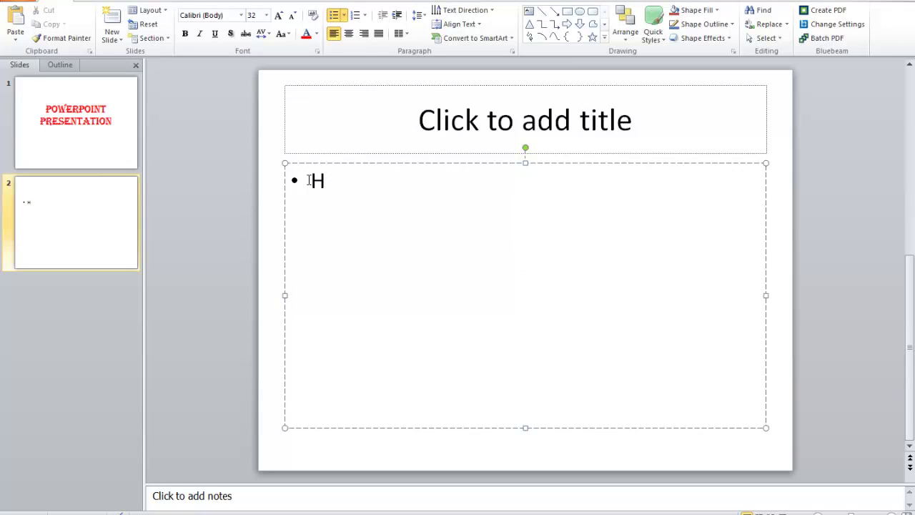
pyautogui.write('ave a t')
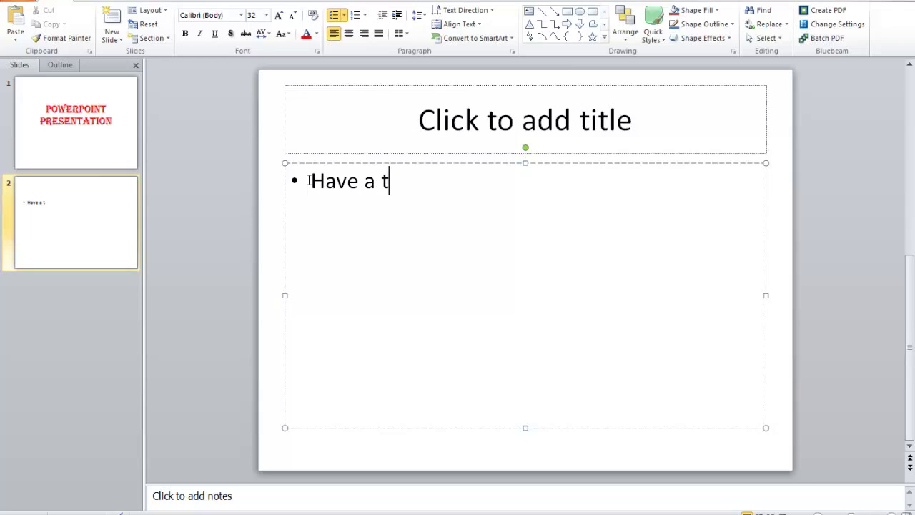
pyautogui.write('opic')
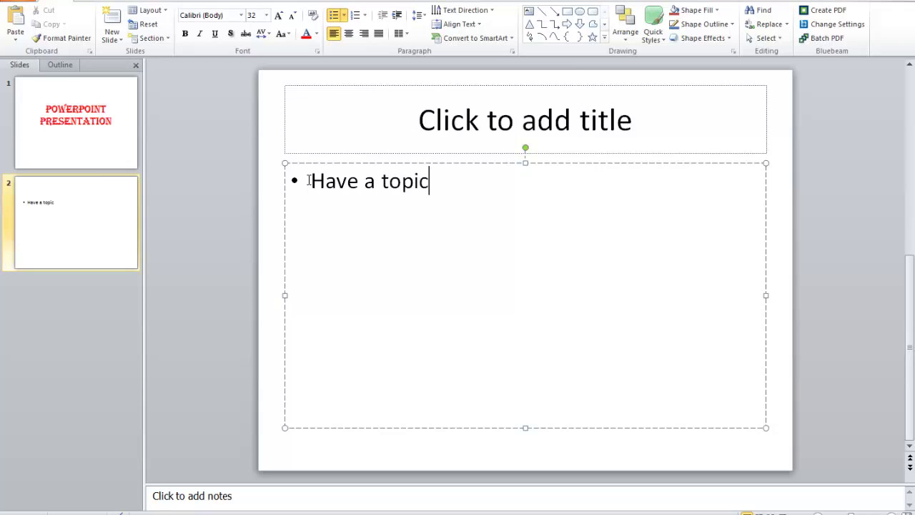
pyautogui.press('Return')
pyautogui.write('Time')
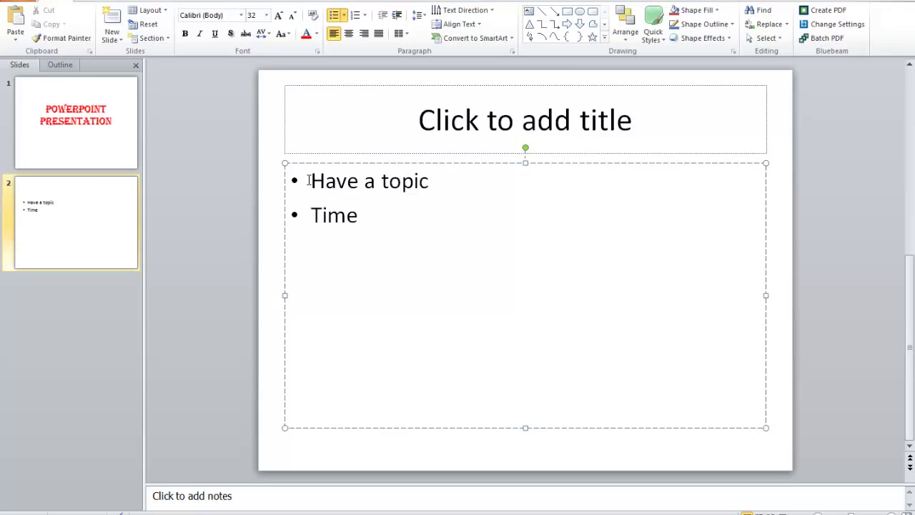
pyautogui.press('Return')
# Step: Add the bullets 'Research', 'Add pictures' and 'Be Brief', fixing a stray 'S' typo
pyautogui.write('S')
pyautogui.press('BackSpace')
pyautogui.write('Research')
pyautogui.press('Return')
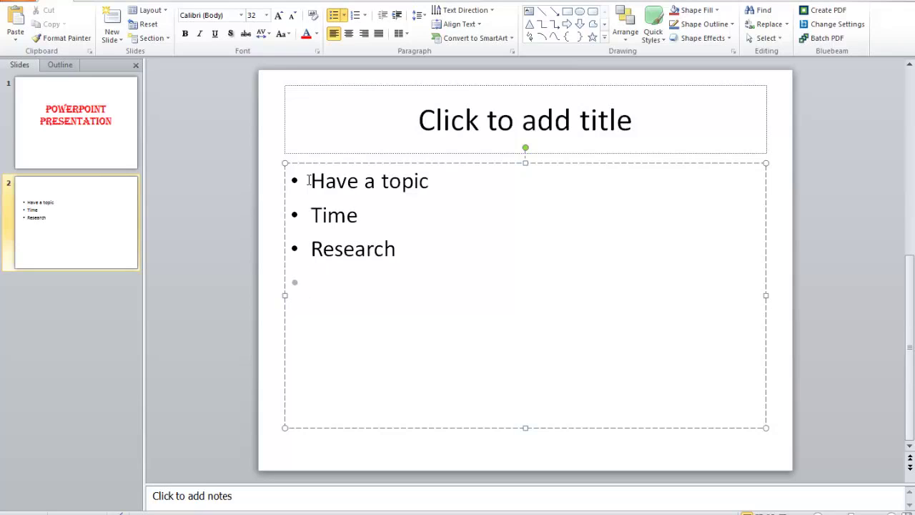
pyautogui.write('Add p')
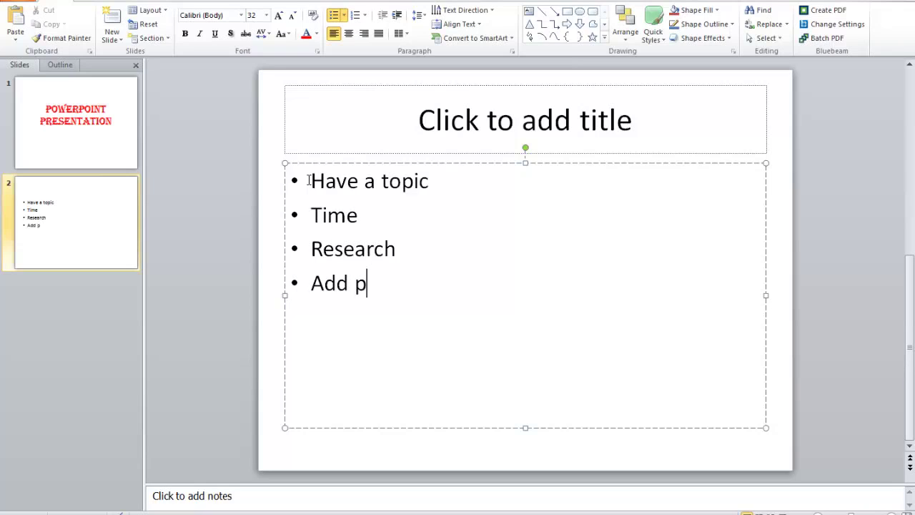
pyautogui.write('ictures')
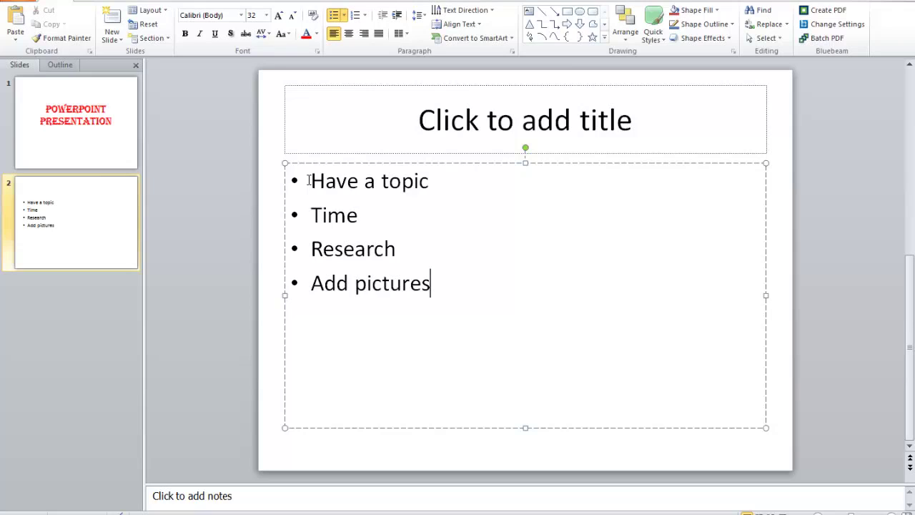
pyautogui.press('Return')
pyautogui.write('Be B')
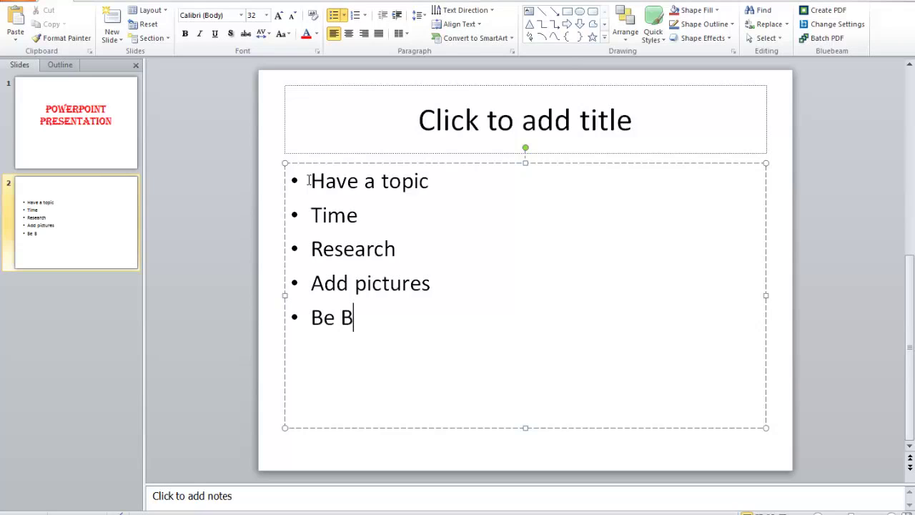